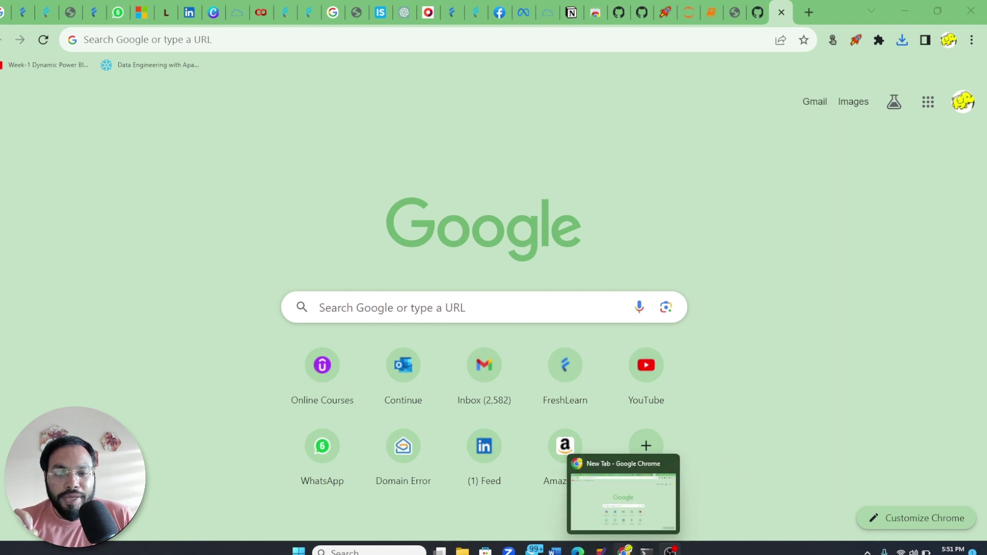
Download the raw ChatGPT_V4.dotm file from its MSWord_ChatGPT GitHub page in Chrome
{"action": "left_click", "coordinate": [625, 502]}
{"action": "left_click", "coordinate": [312, 41]}
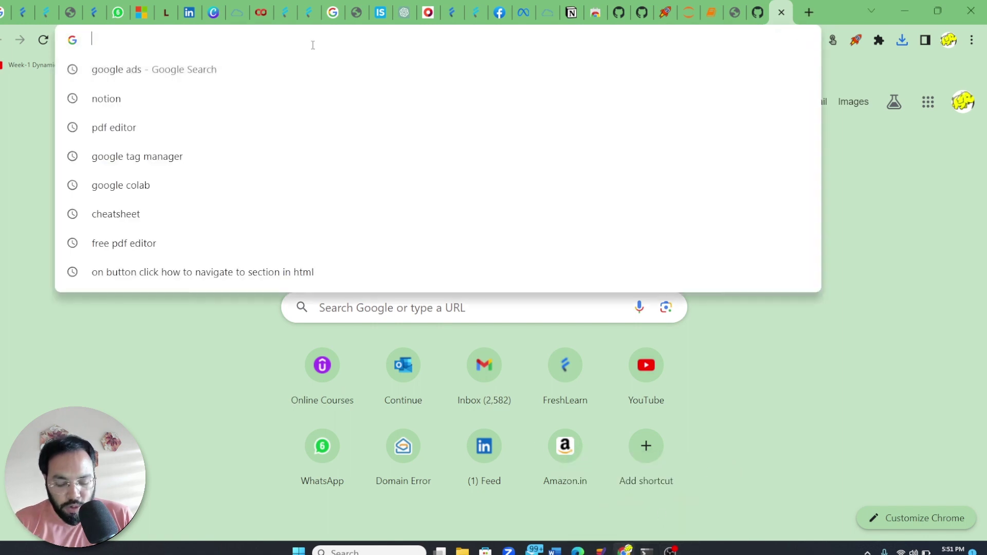
{"action": "type", "text": "https://github.com/deepanshu88/MSWord_ChatGPT/blob/main/ChatGPT_V4.dotm"}
{"action": "key", "text": "Return"}
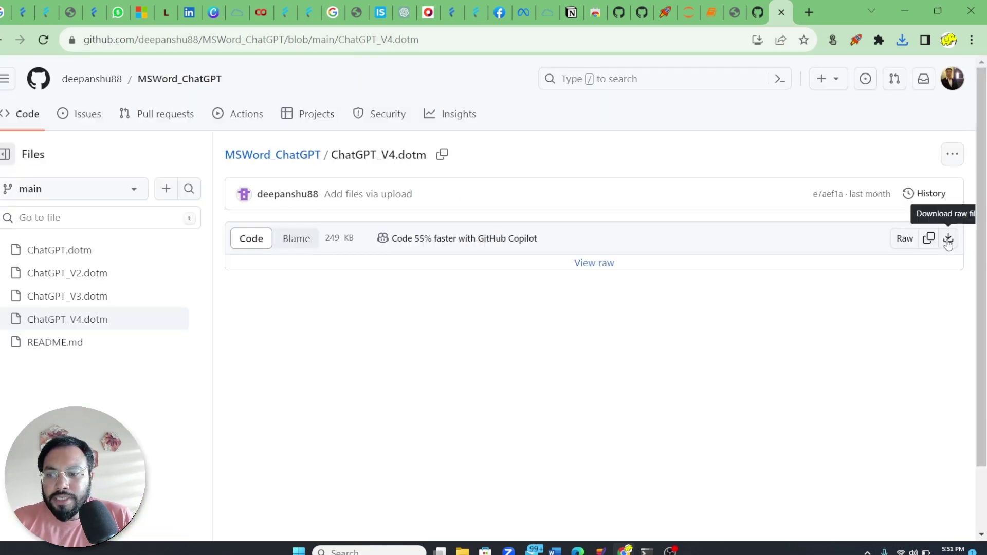
{"action": "left_click", "coordinate": [948, 239]}
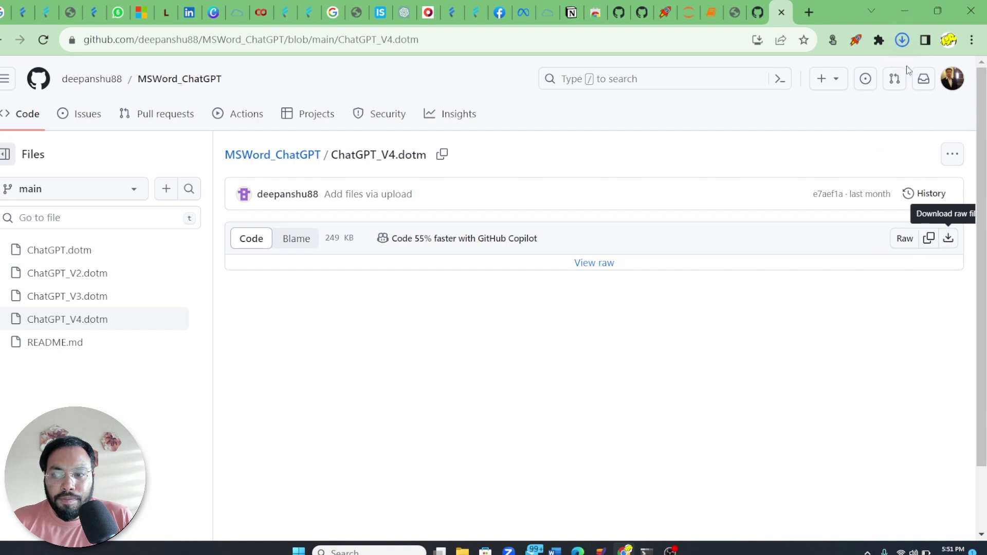
Tick Unblock in the ChatGPT_V4 file's Properties in Downloads and apply it
{"action": "left_click", "coordinate": [461, 552]}
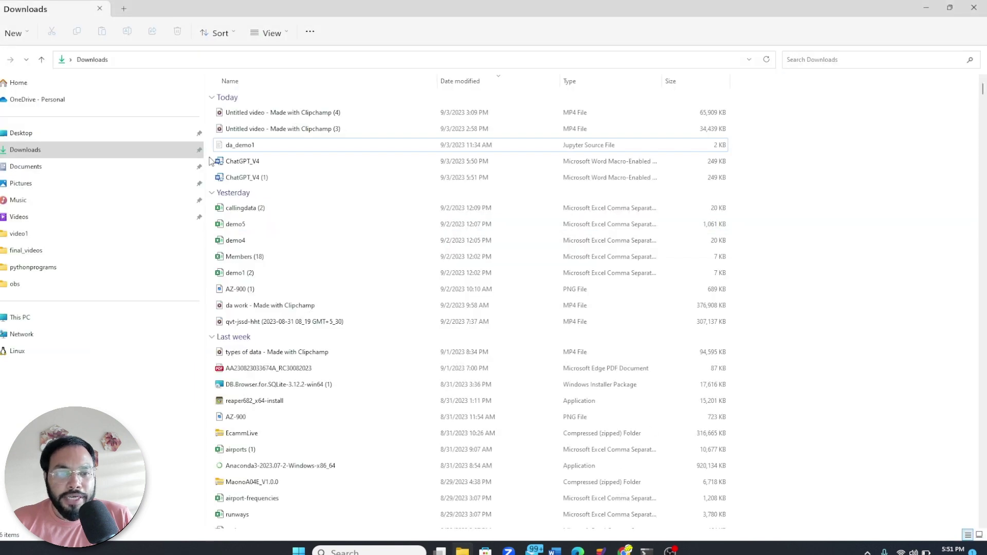
{"action": "left_click", "coordinate": [151, 158]}
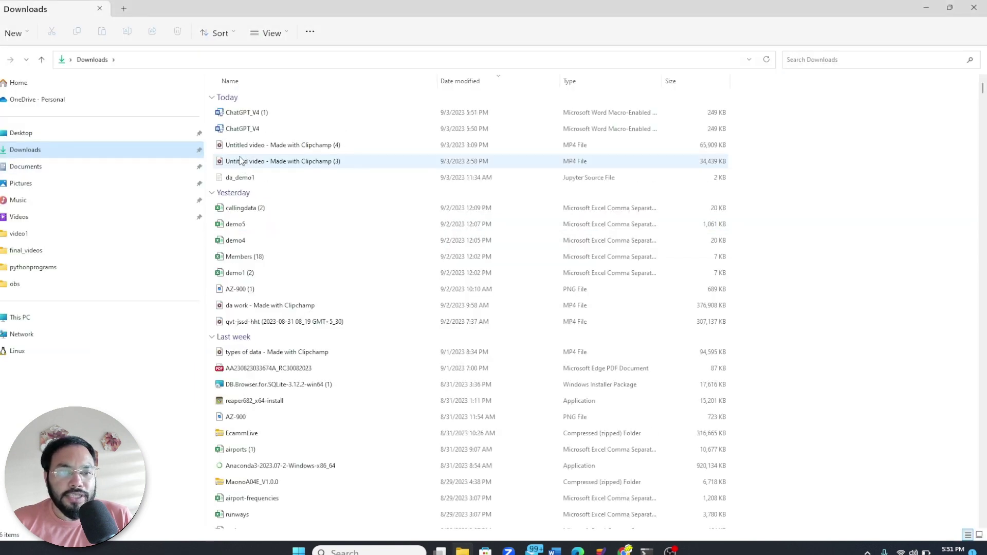
{"action": "right_click", "coordinate": [247, 132]}
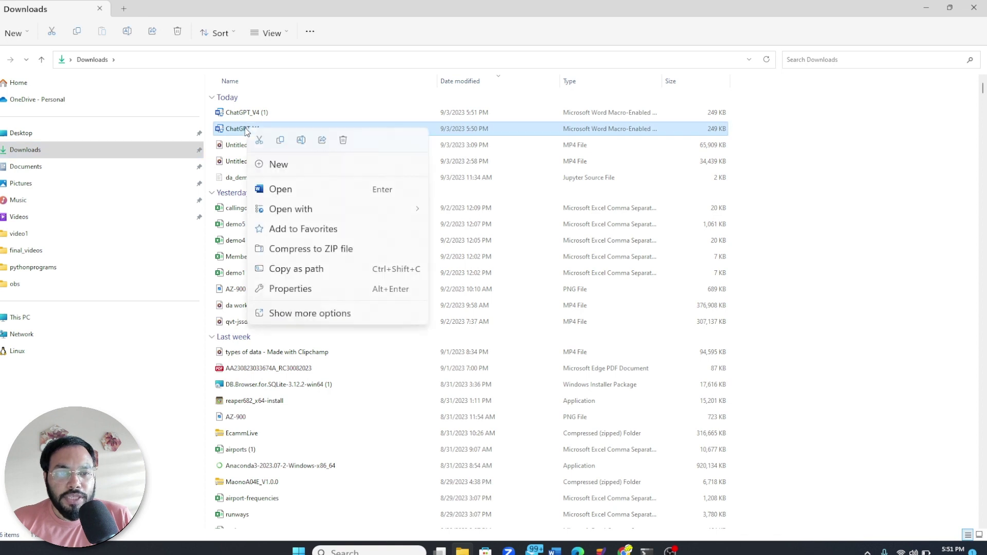
{"action": "left_click", "coordinate": [294, 294]}
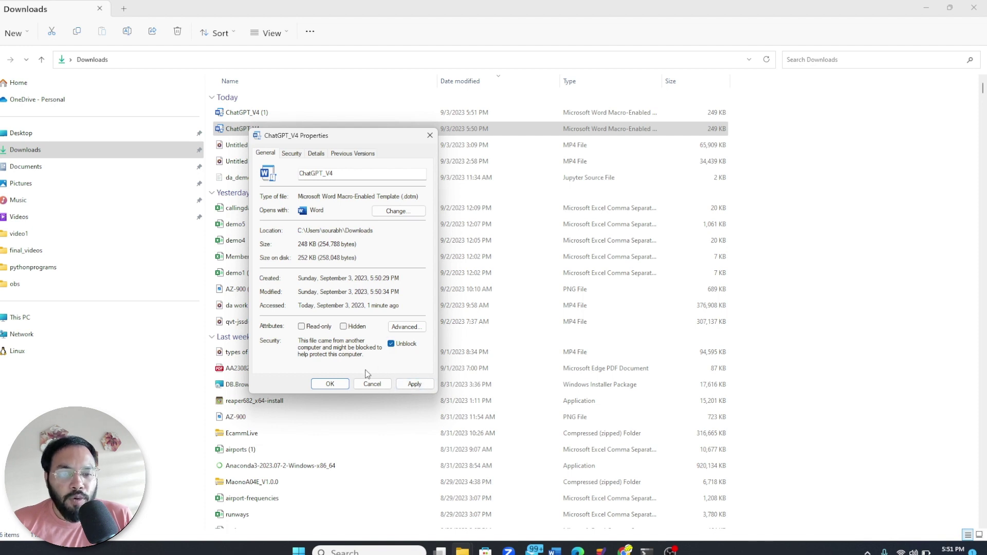
{"action": "left_click", "coordinate": [411, 383]}
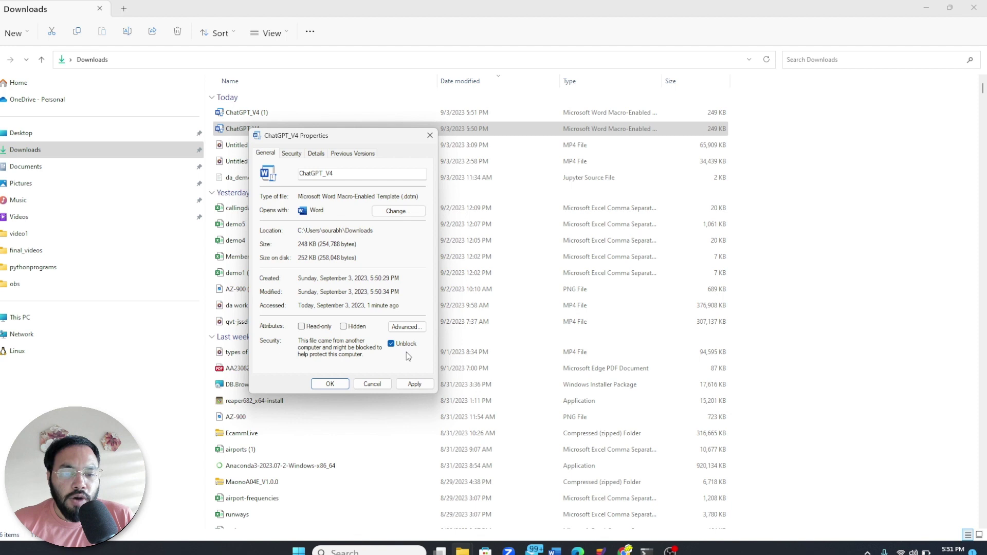
{"action": "left_click", "coordinate": [414, 384]}
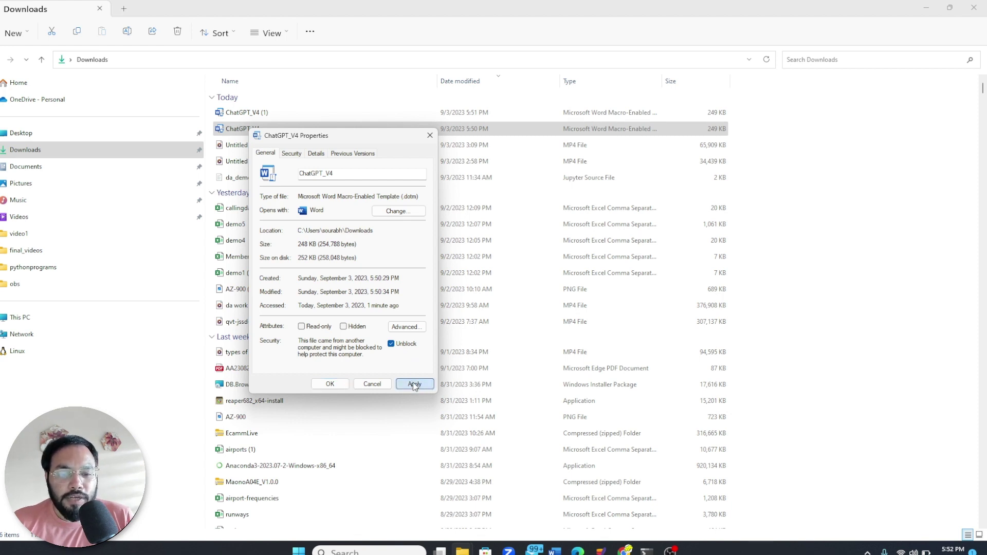
Enable the template's macros, delete all document text, and show the ChatGPT ribbon tab
{"action": "left_click", "coordinate": [329, 384]}
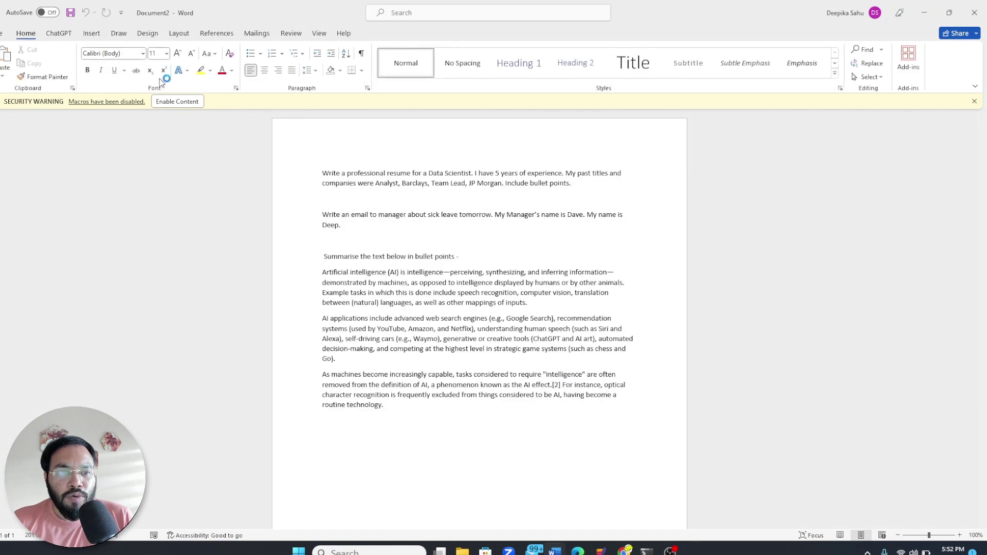
{"action": "left_click", "coordinate": [169, 101]}
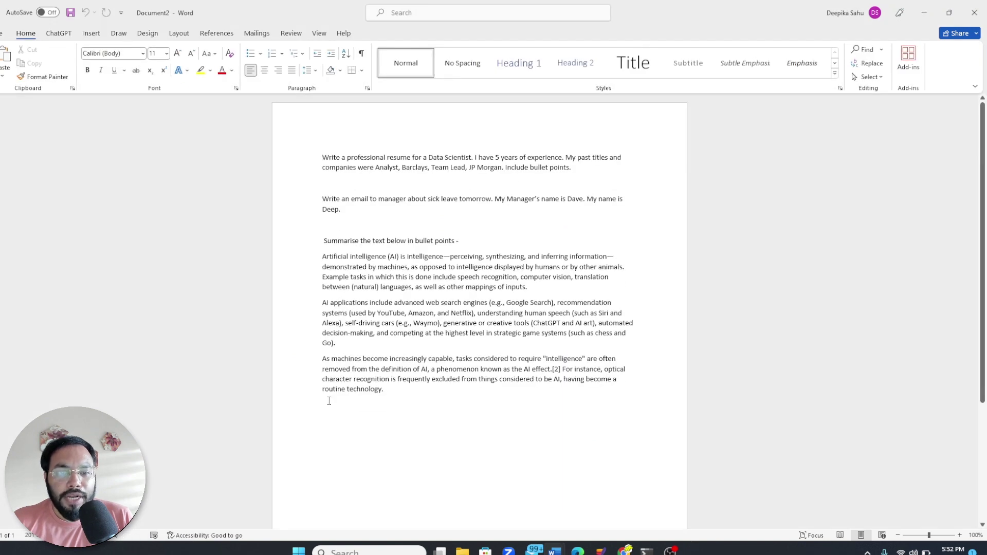
{"action": "left_click_drag", "start_coordinate": [409, 402], "coordinate": [292, 150]}
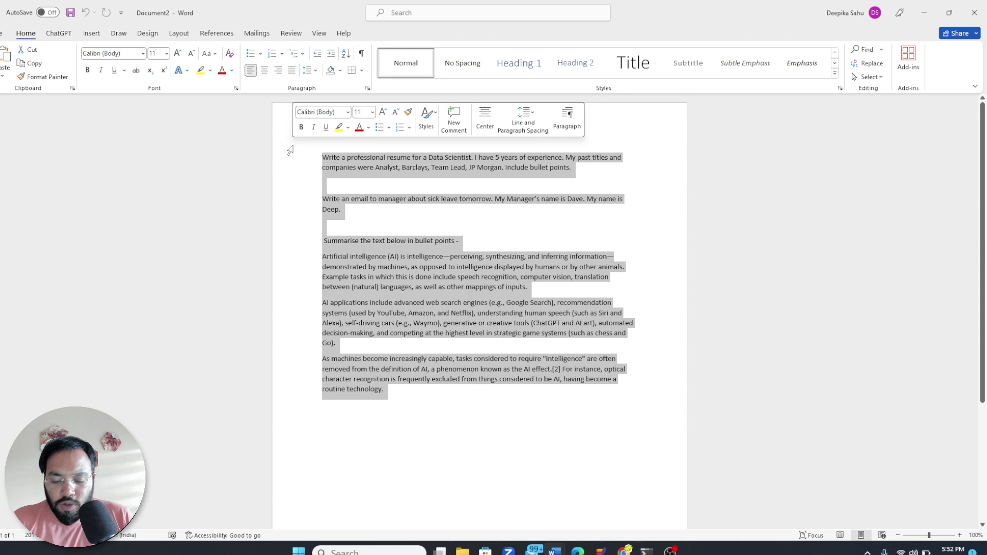
{"action": "key", "text": "Delete"}
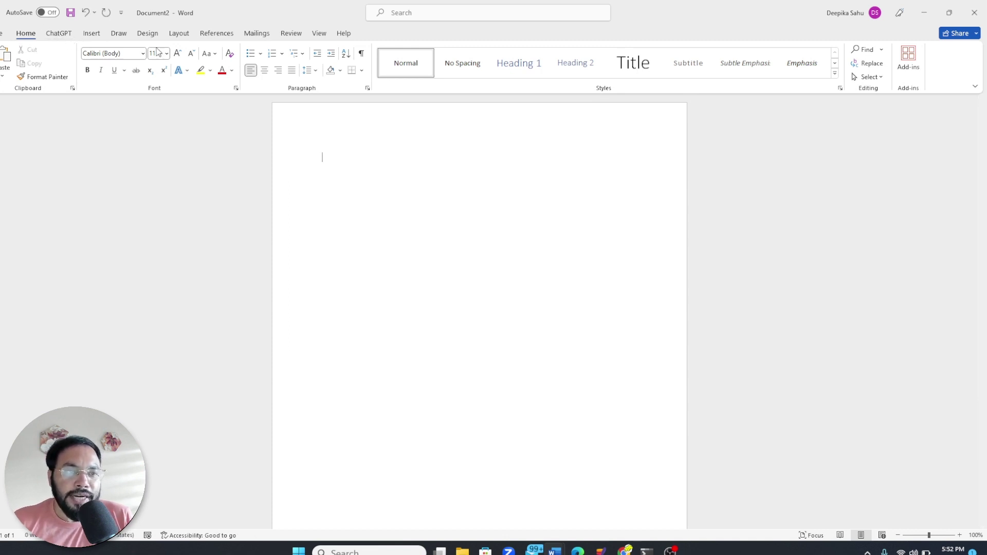
{"action": "left_click", "coordinate": [57, 33]}
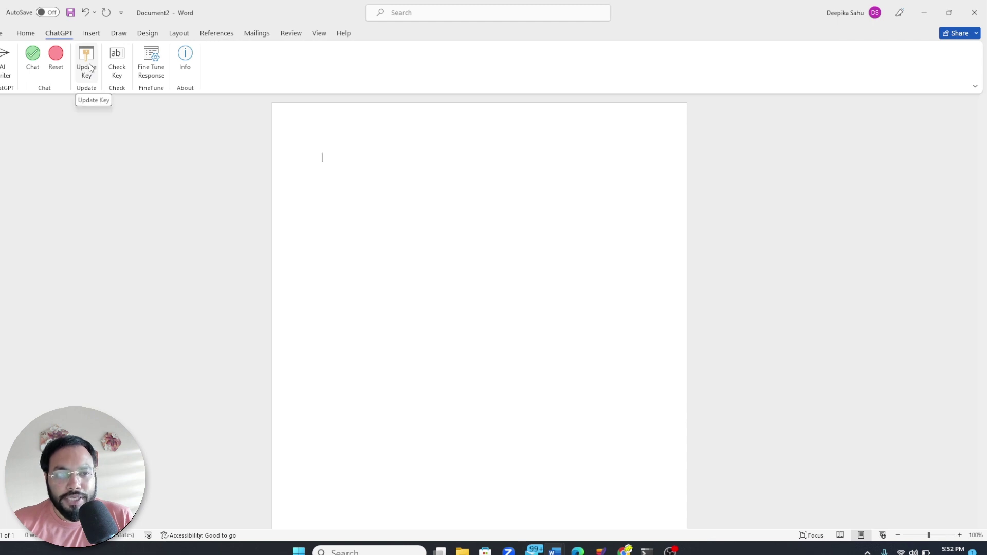
Open platform.openai.com in a new tab and start logging in with Google
{"action": "left_click", "coordinate": [624, 551]}
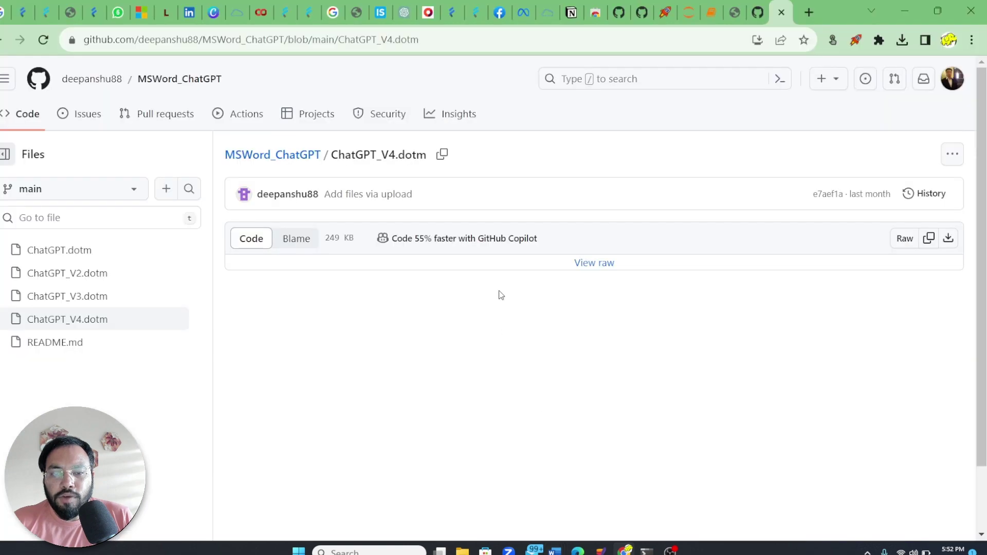
{"action": "left_click", "coordinate": [810, 13]}
{"action": "type", "text": "p"}
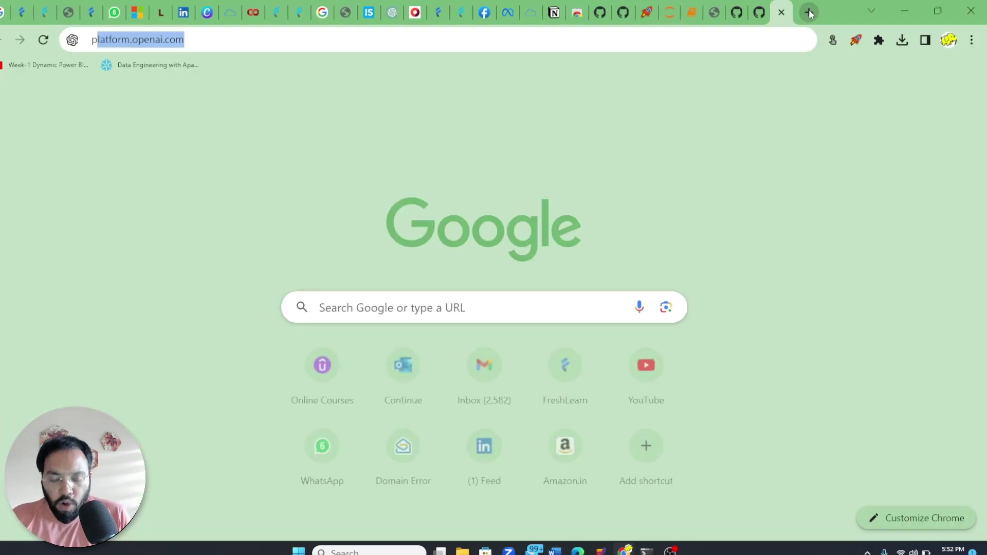
{"action": "type", "text": "la"}
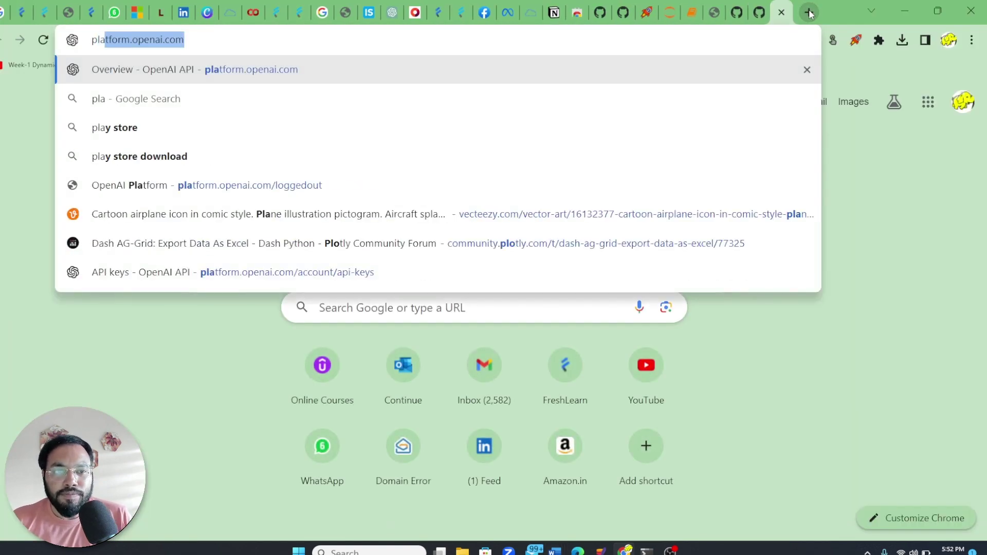
{"action": "key", "text": "Return"}
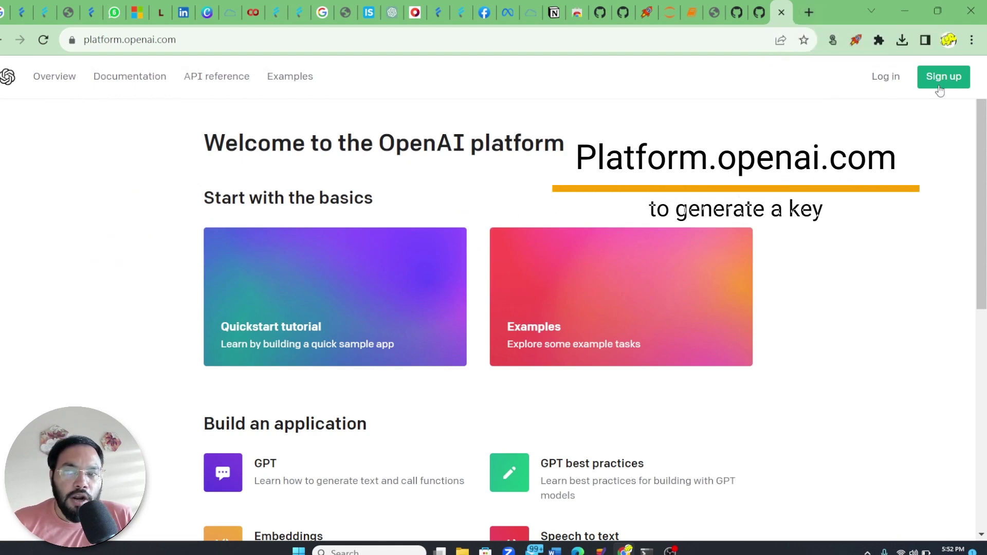
{"action": "left_click", "coordinate": [885, 77]}
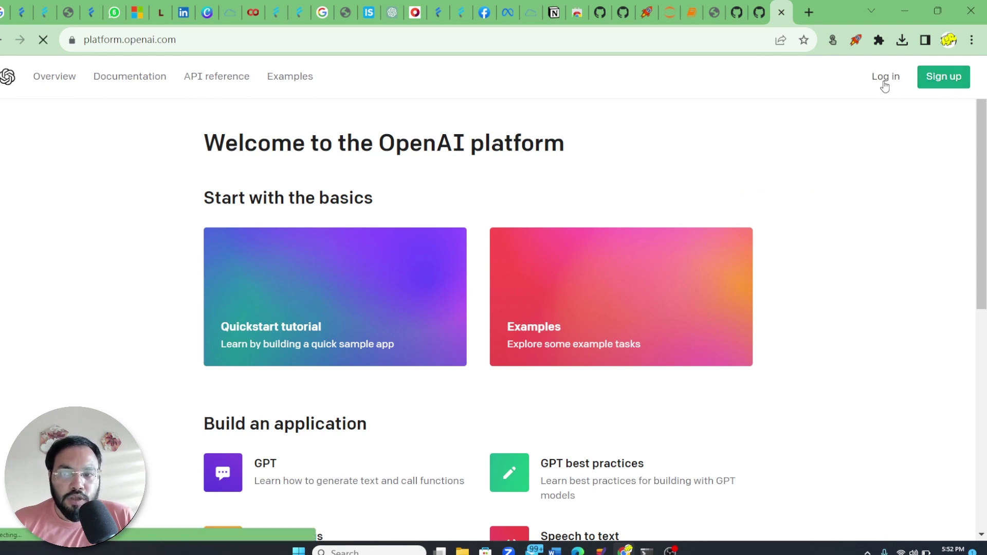
{"action": "scroll", "coordinate": [664, 248], "scroll_direction": "down", "scroll_amount": 2}
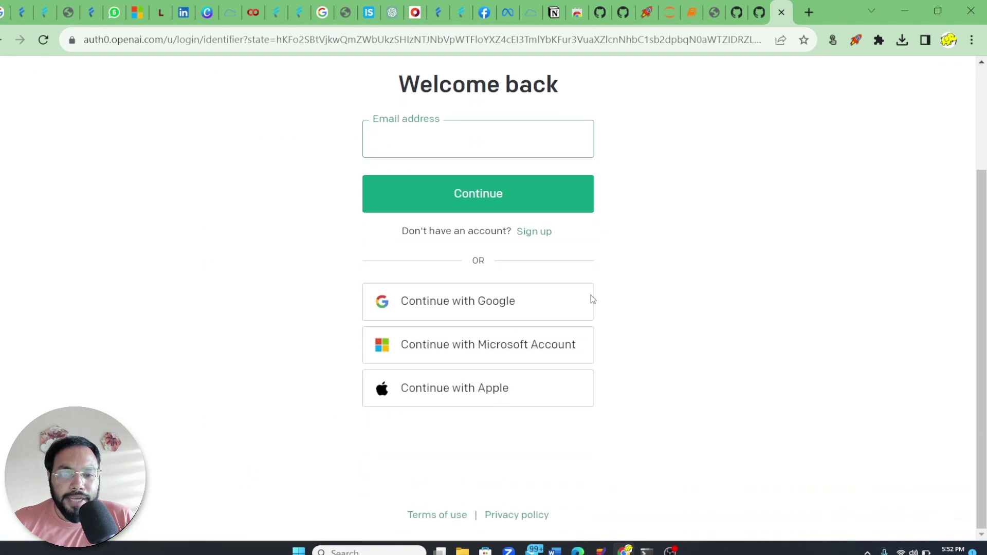
{"action": "left_click", "coordinate": [472, 313]}
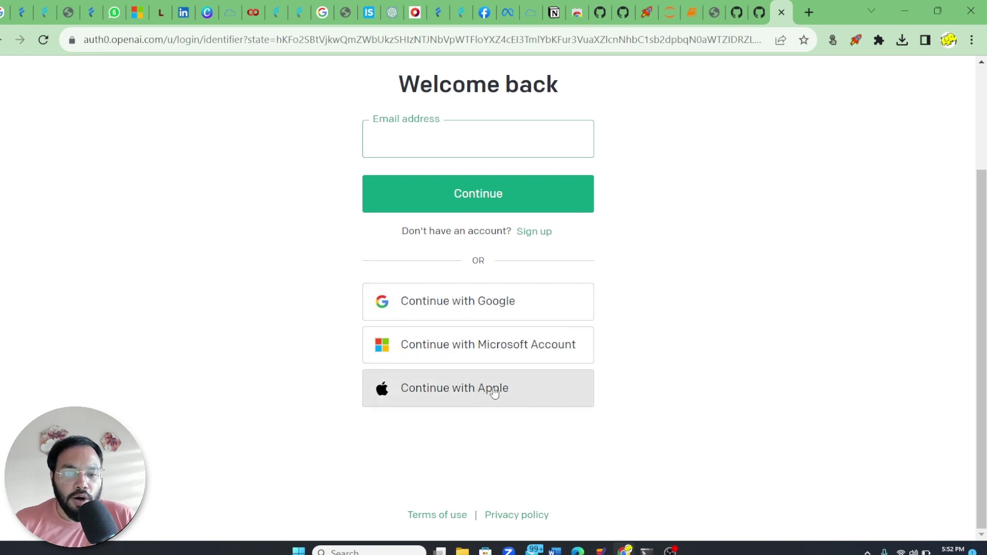
Sign in with a Google account and open View API keys from the Personal menu
{"action": "left_click", "coordinate": [486, 311]}
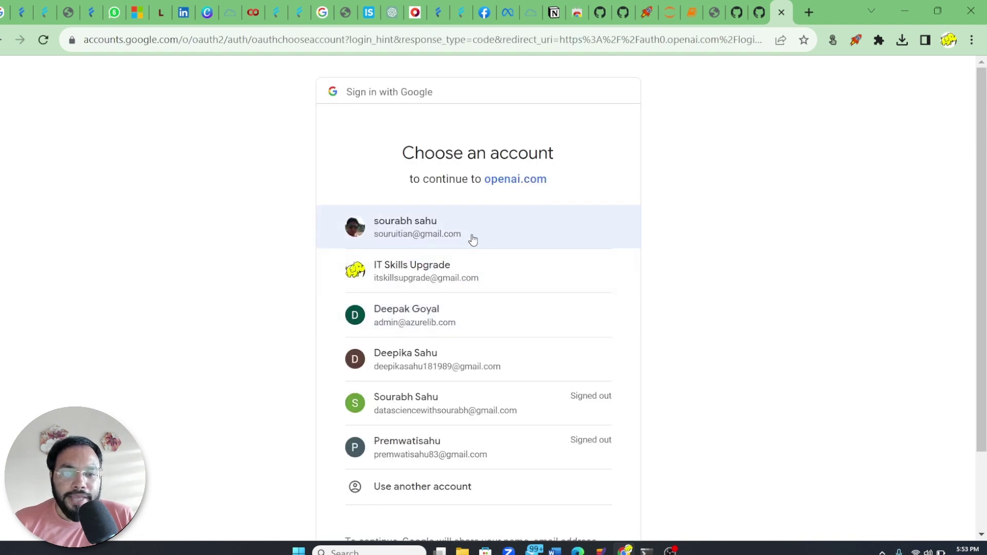
{"action": "left_click", "coordinate": [473, 240]}
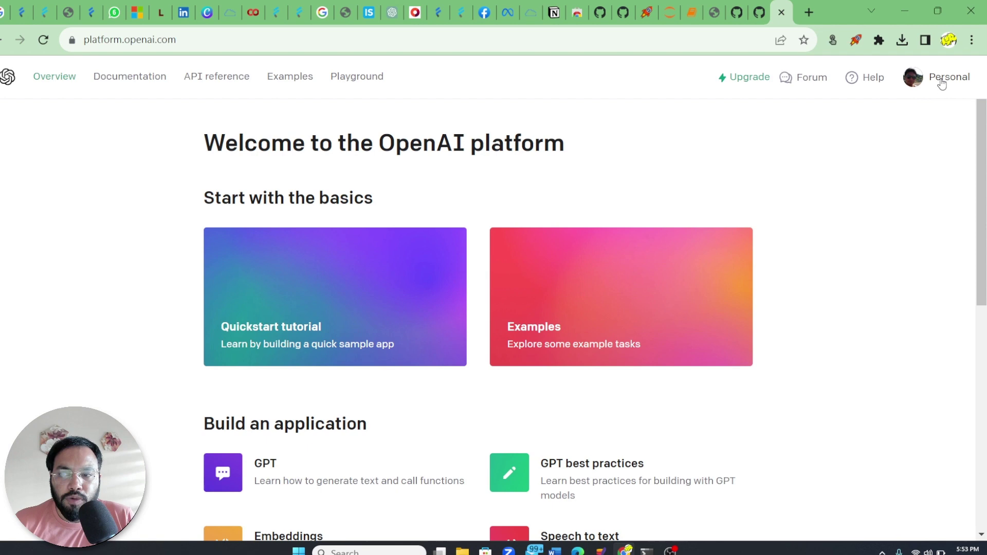
{"action": "left_click", "coordinate": [939, 80]}
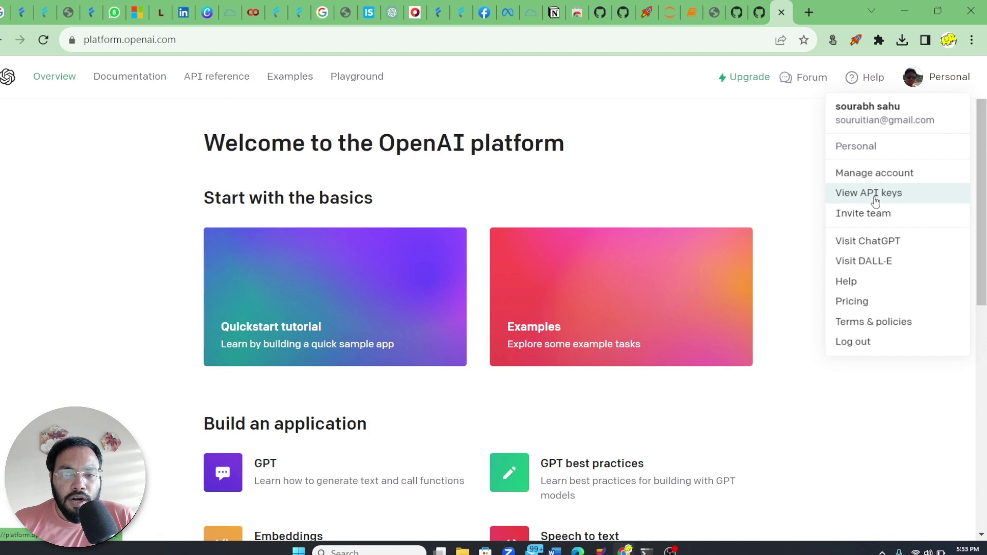
{"action": "left_click", "coordinate": [875, 195]}
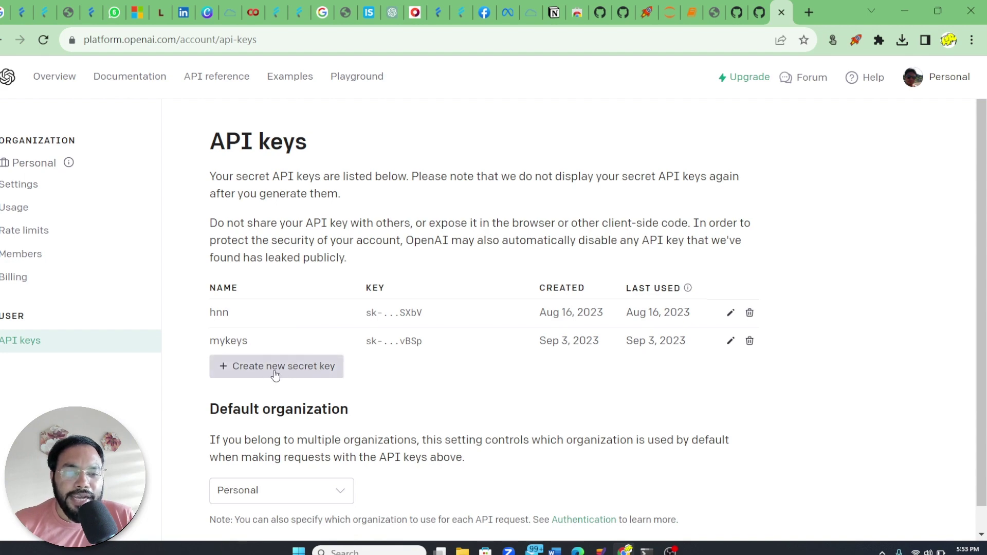
Generate a secret key named demokey and copy its value
{"action": "left_click", "coordinate": [275, 374]}
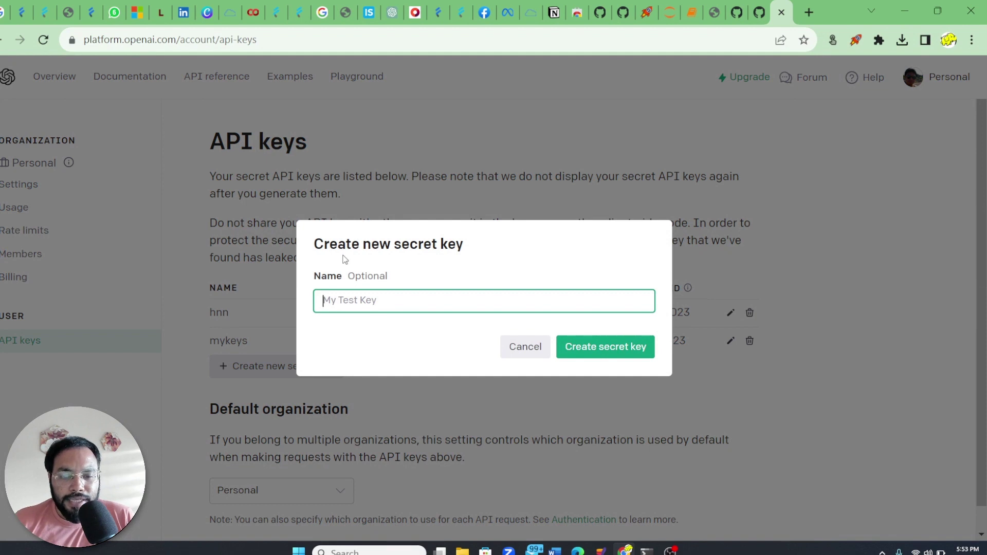
{"action": "type", "text": "demokey"}
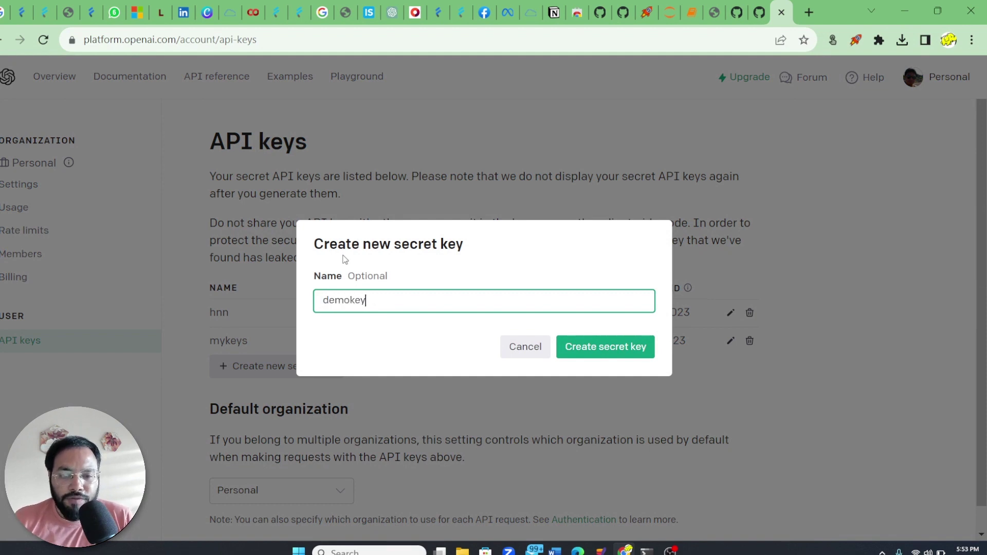
{"action": "left_click", "coordinate": [609, 356]}
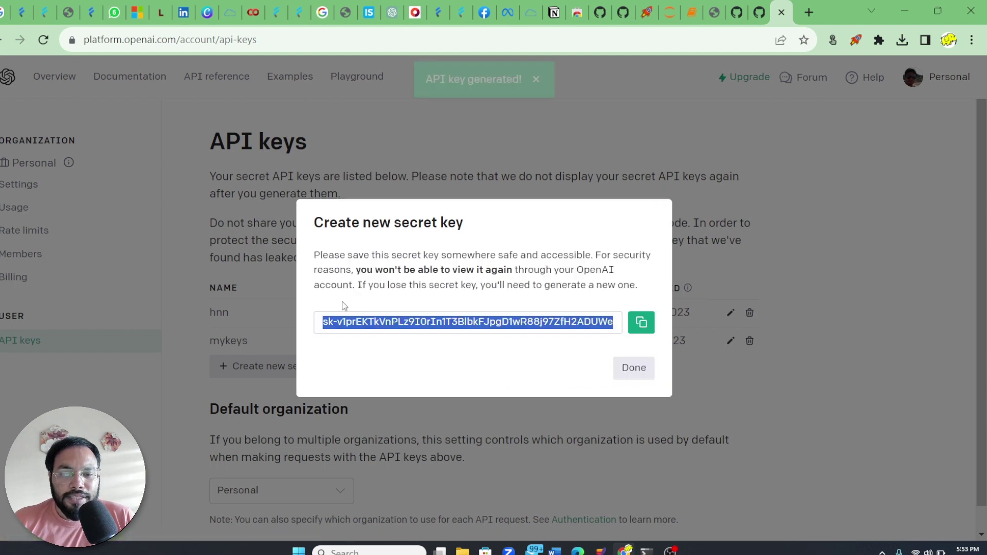
{"action": "left_click_drag", "start_coordinate": [322, 323], "coordinate": [615, 322]}
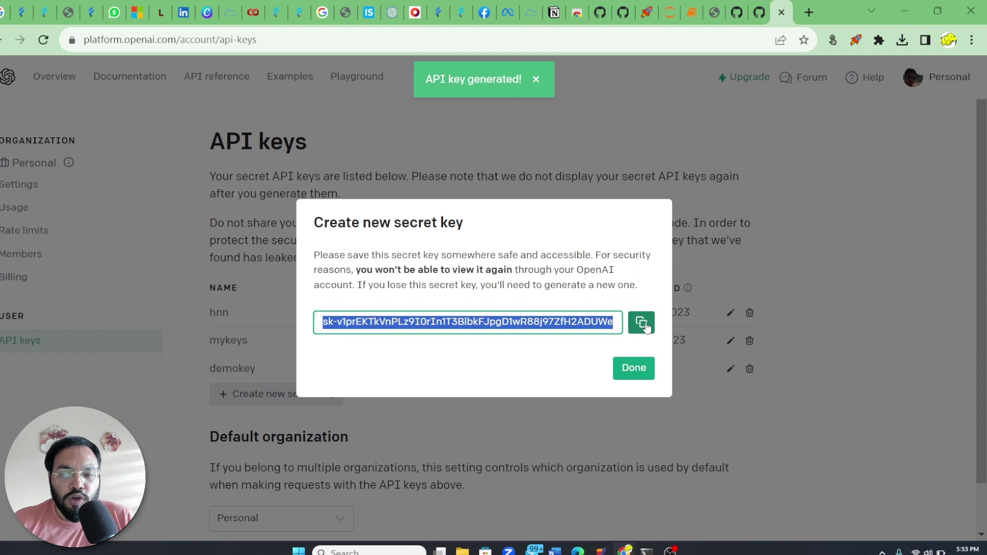
{"action": "left_click", "coordinate": [641, 322]}
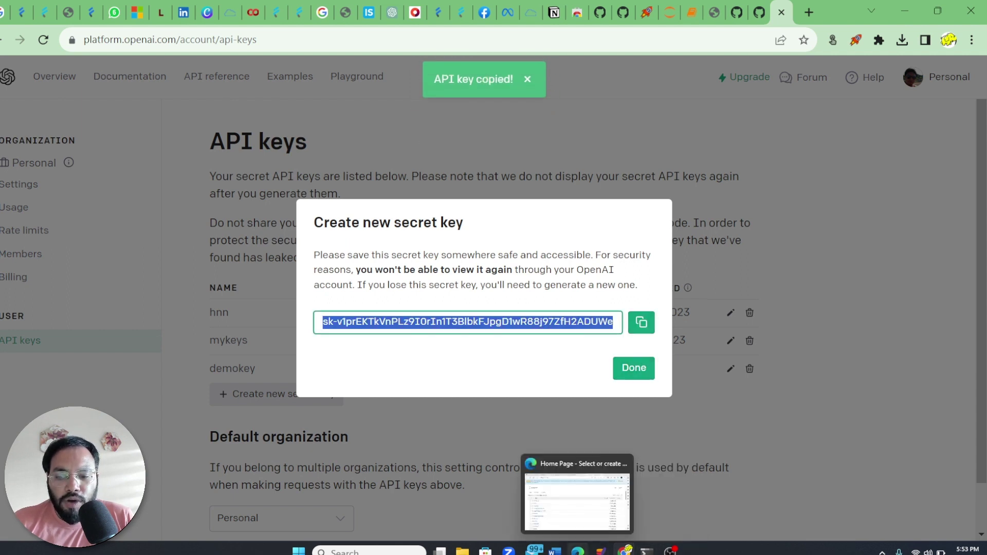
{"action": "mouse_move", "coordinate": [556, 551]}
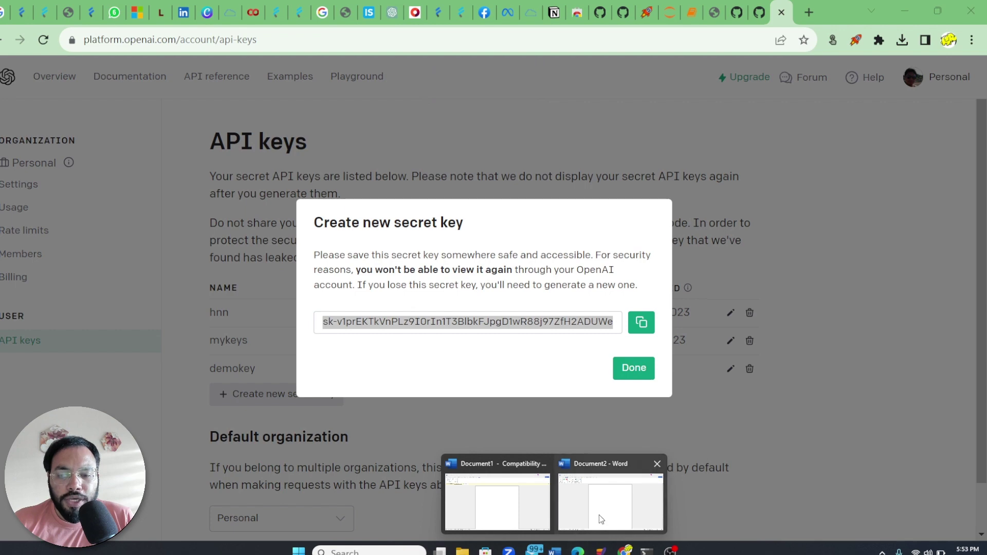
Submit the pasted API key with the gpt-3.5-turbo model in ChatGPT Update Key
{"action": "left_click", "coordinate": [600, 515]}
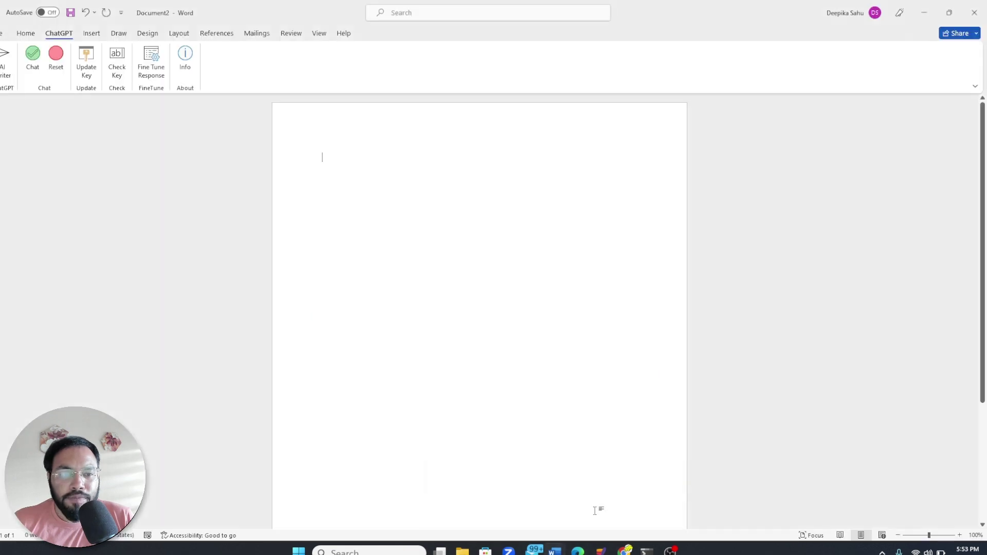
{"action": "left_click", "coordinate": [90, 55]}
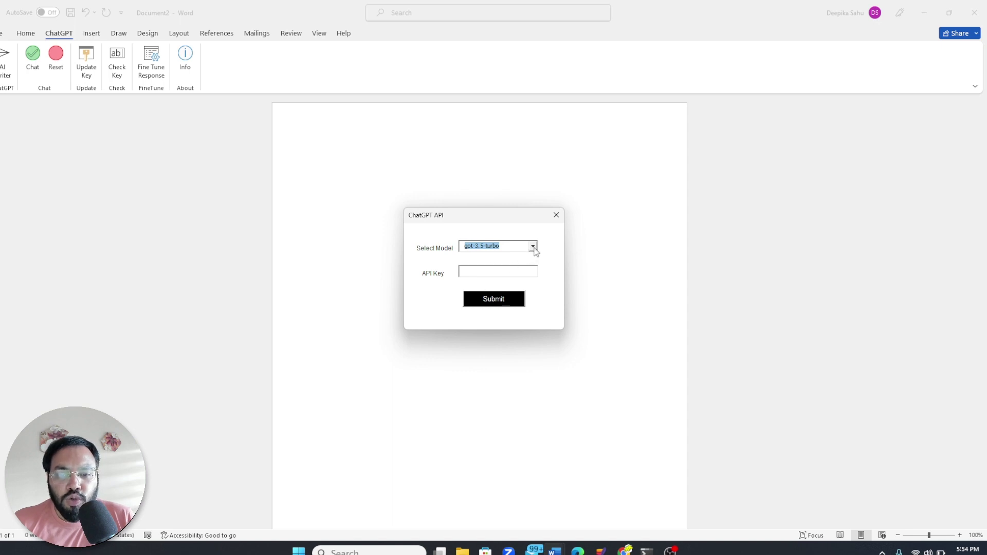
{"action": "left_click", "coordinate": [534, 247]}
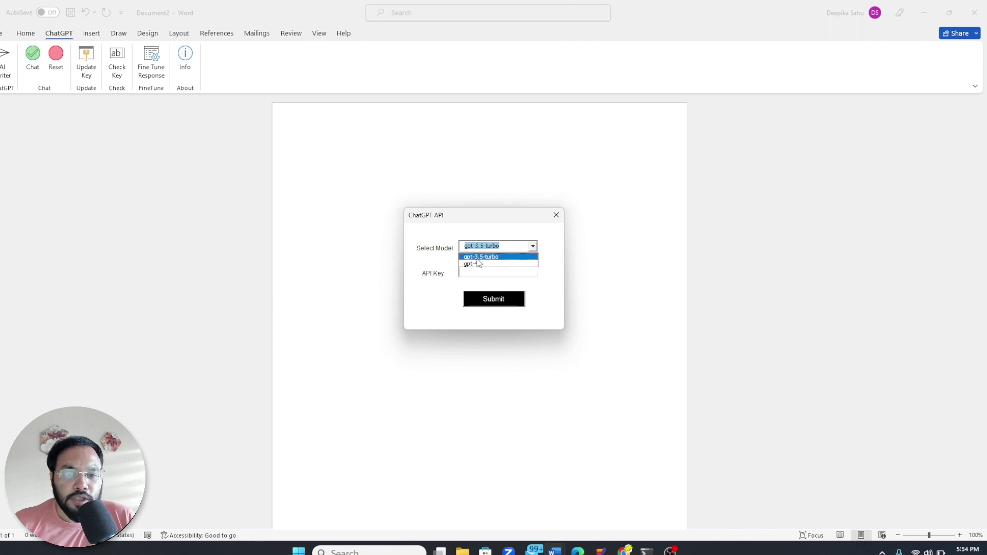
{"action": "key", "text": "Escape"}
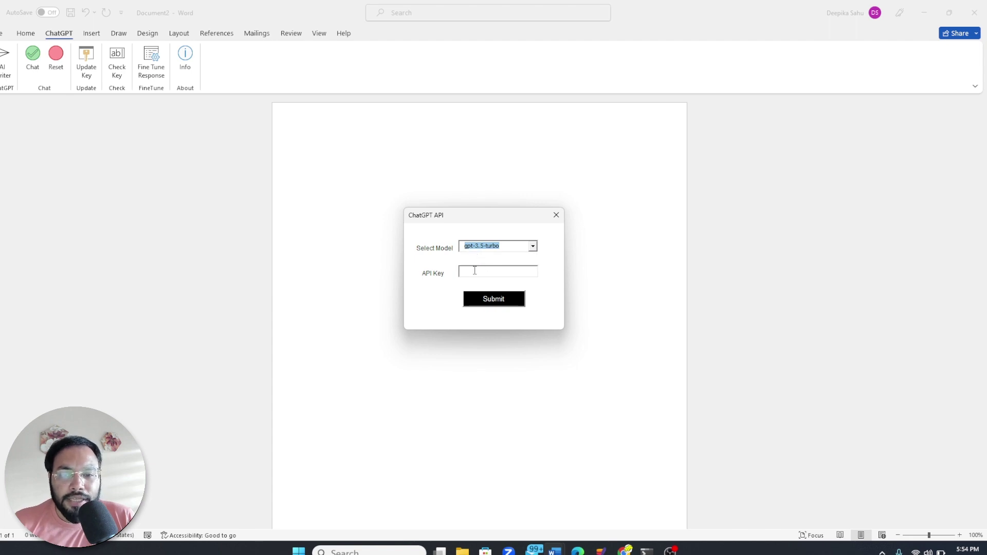
{"action": "left_click", "coordinate": [471, 273]}
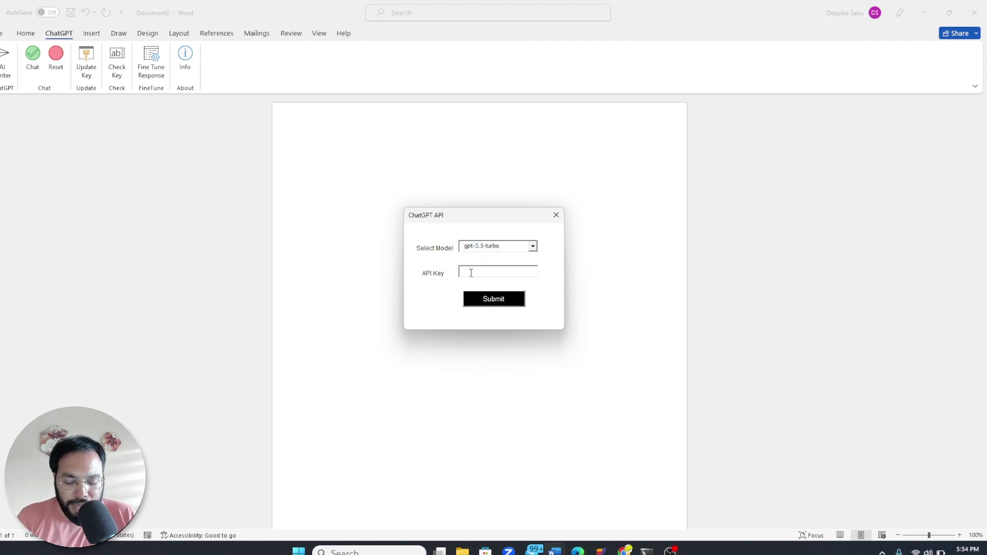
{"action": "key", "text": "ctrl+v"}
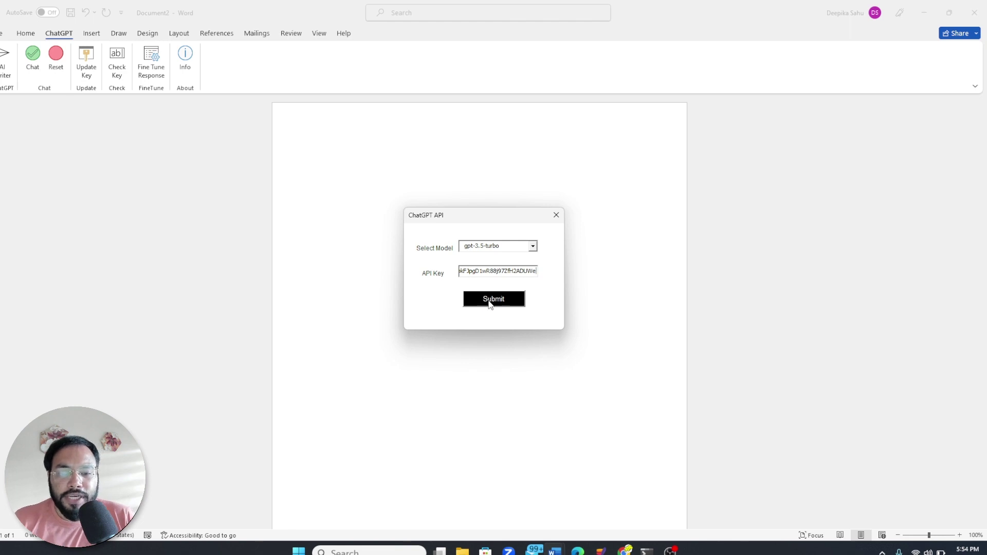
{"action": "left_click", "coordinate": [495, 299]}
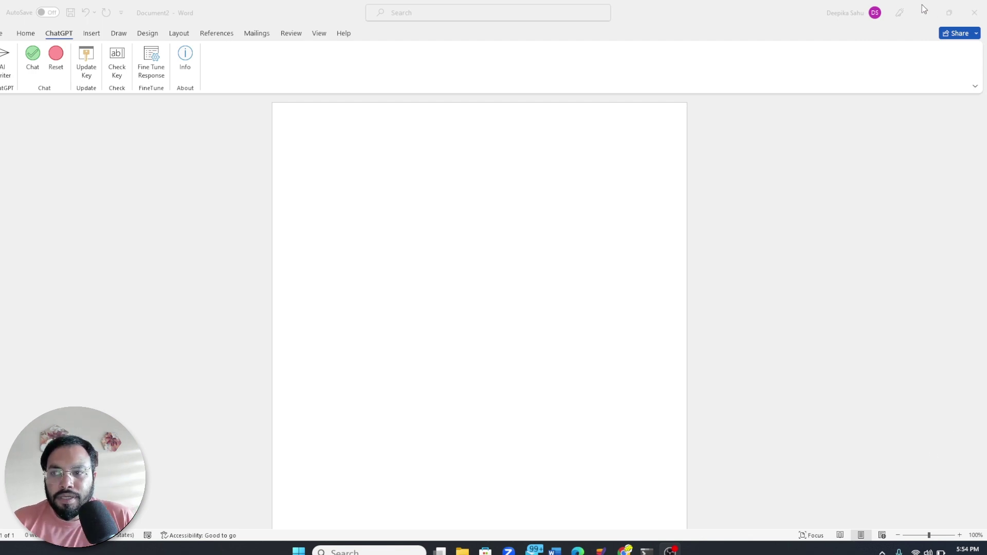
Run the prompt 'Write a article on India?' through ChatGPT Writer, saving output in Deepika
{"action": "left_click", "coordinate": [422, 217]}
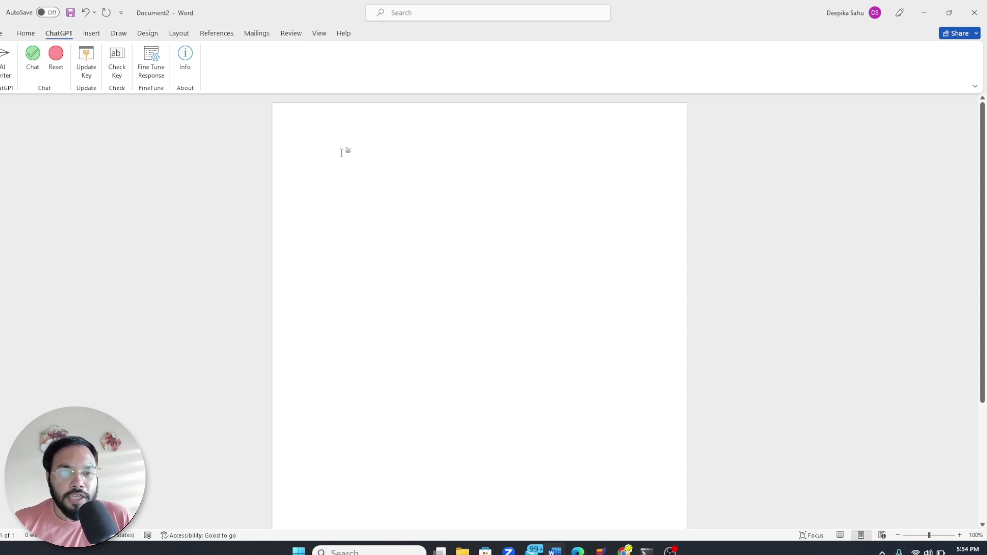
{"action": "type", "text": "w"}
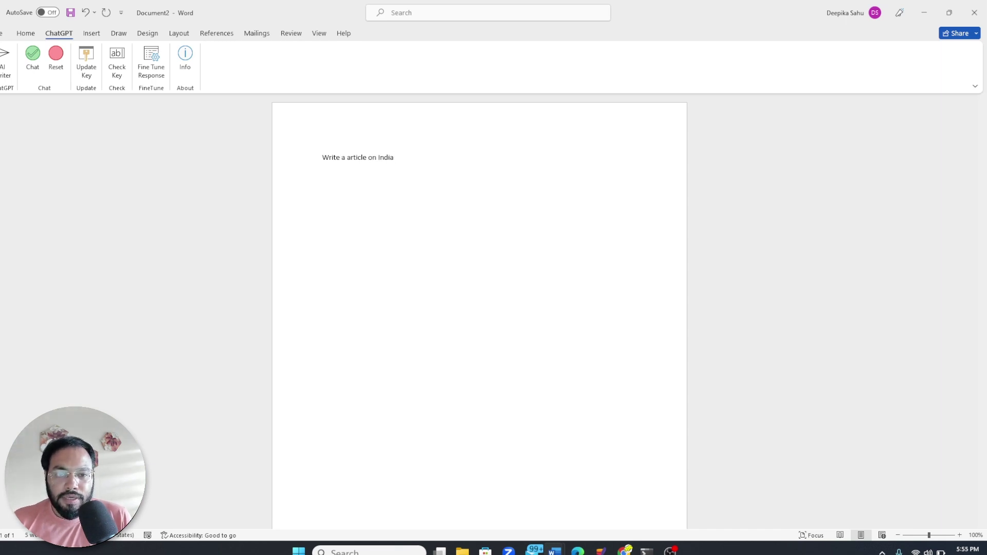
{"action": "left_click_drag", "start_coordinate": [434, 155], "coordinate": [302, 154]}
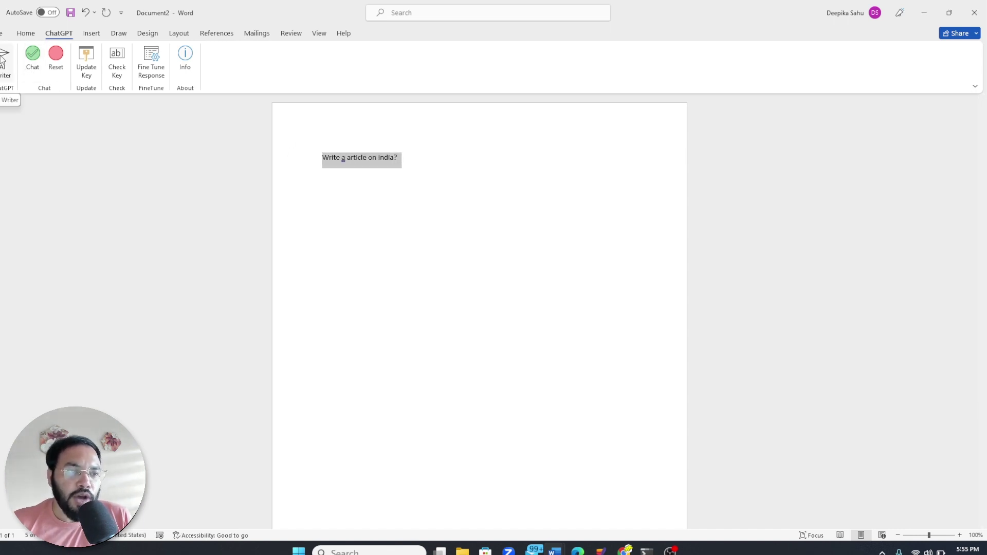
{"action": "left_click", "coordinate": [2, 60]}
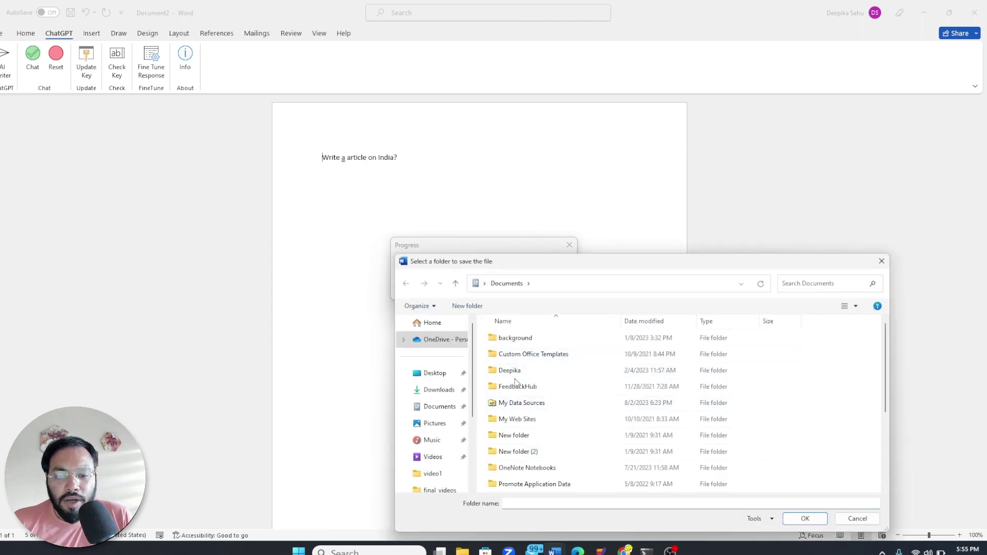
{"action": "left_click", "coordinate": [511, 374]}
{"action": "double_click", "coordinate": [511, 374]}
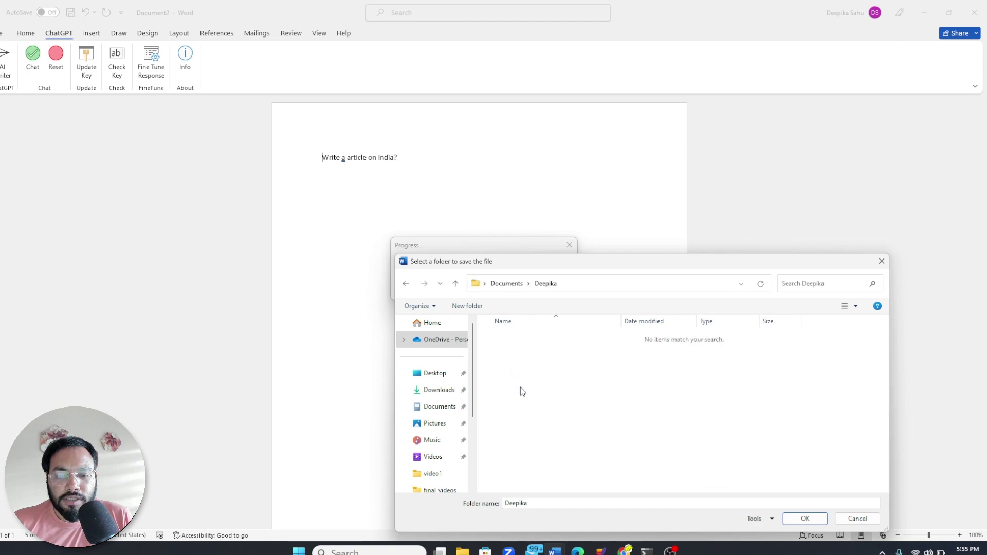
{"action": "left_click", "coordinate": [806, 520]}
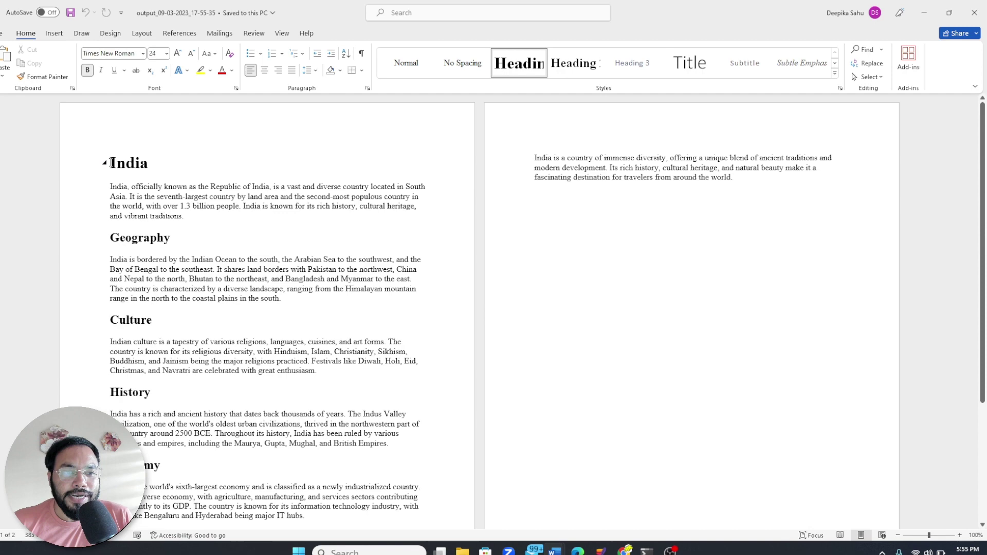
{"action": "mouse_move", "coordinate": [109, 164]}
{"action": "left_mouse_down"}
{"action": "mouse_move", "coordinate": [154, 167]}
{"action": "mouse_move", "coordinate": [327, 530]}
{"action": "left_mouse_up"}
{"action": "scroll", "coordinate": [170, 192], "scroll_direction": "up", "scroll_amount": 3}
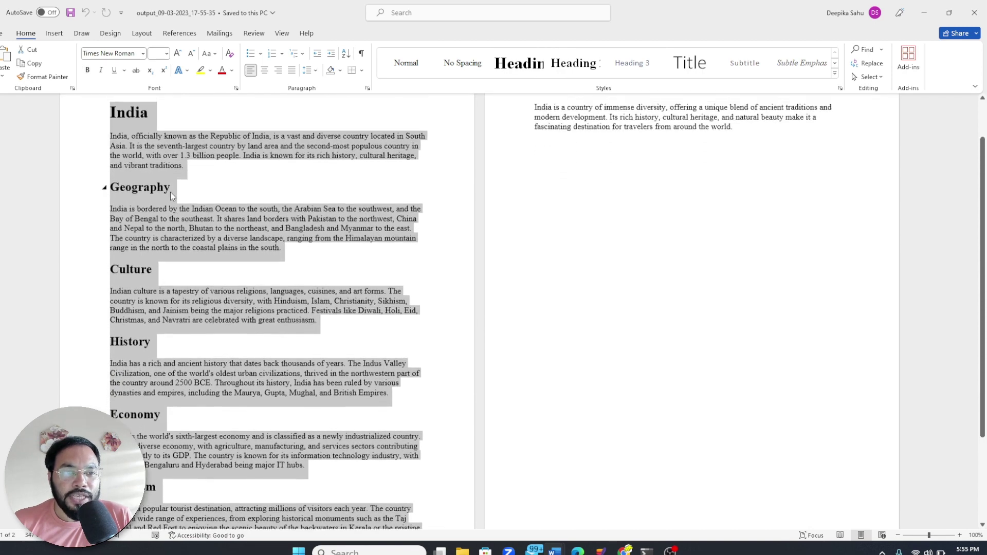
{"action": "left_click", "coordinate": [124, 131]}
{"action": "left_click", "coordinate": [128, 270]}
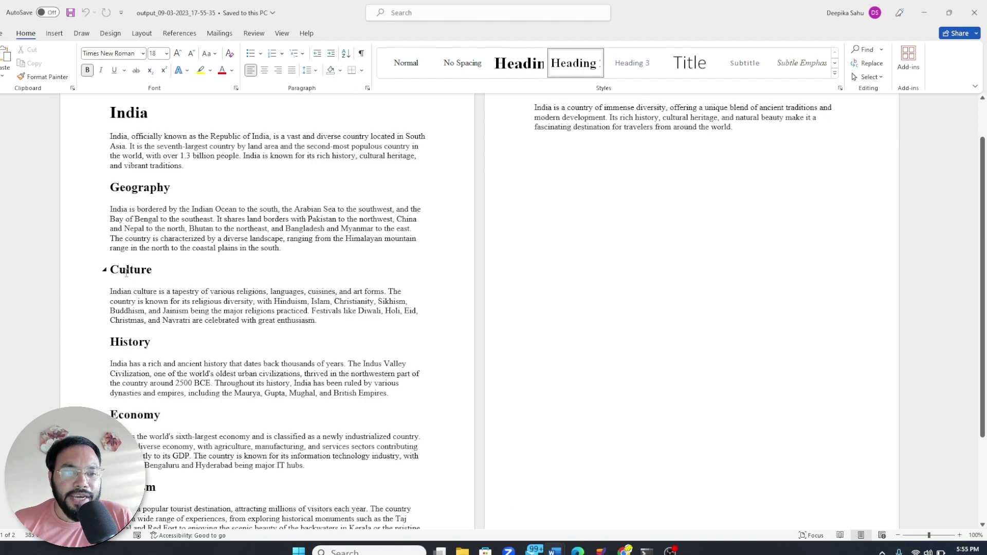
{"action": "scroll", "coordinate": [131, 363], "scroll_direction": "down", "scroll_amount": 1}
{"action": "scroll", "coordinate": [140, 394], "scroll_direction": "down", "scroll_amount": 2}
{"action": "scroll", "coordinate": [146, 432], "scroll_direction": "down", "scroll_amount": 2}
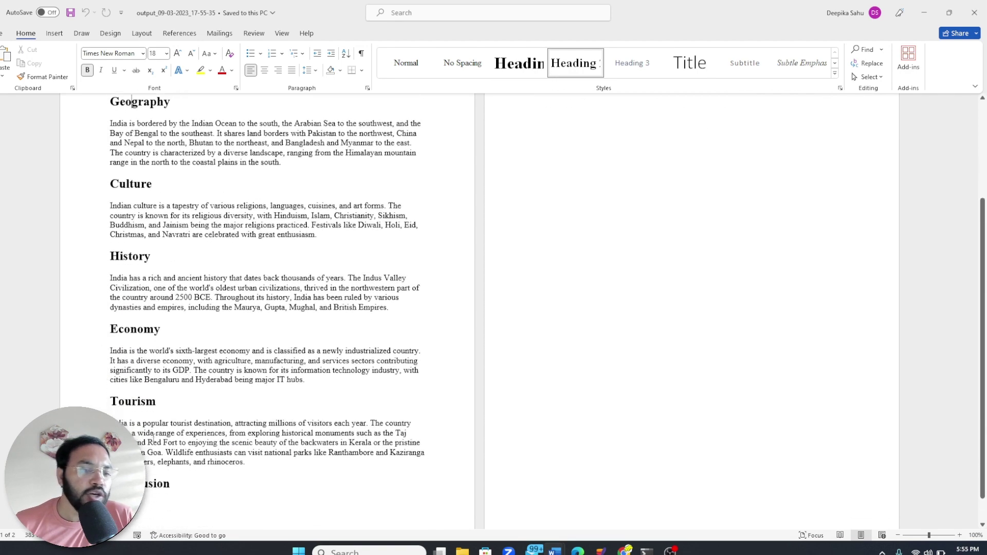
{"action": "scroll", "coordinate": [151, 324], "scroll_direction": "up", "scroll_amount": 4}
{"action": "scroll", "coordinate": [147, 170], "scroll_direction": "up", "scroll_amount": 1}
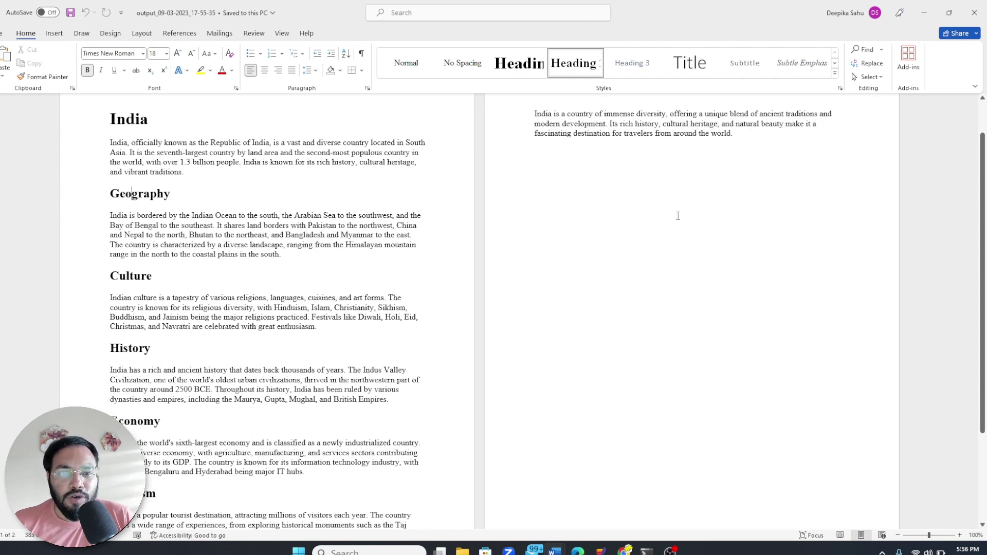
{"action": "left_click", "coordinate": [625, 551]}
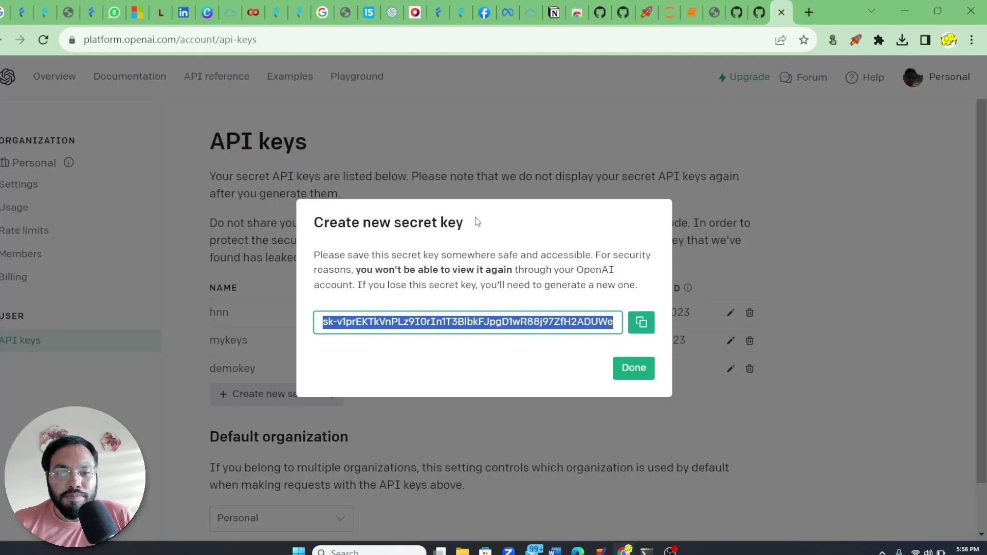
{"action": "left_click", "coordinate": [904, 11]}
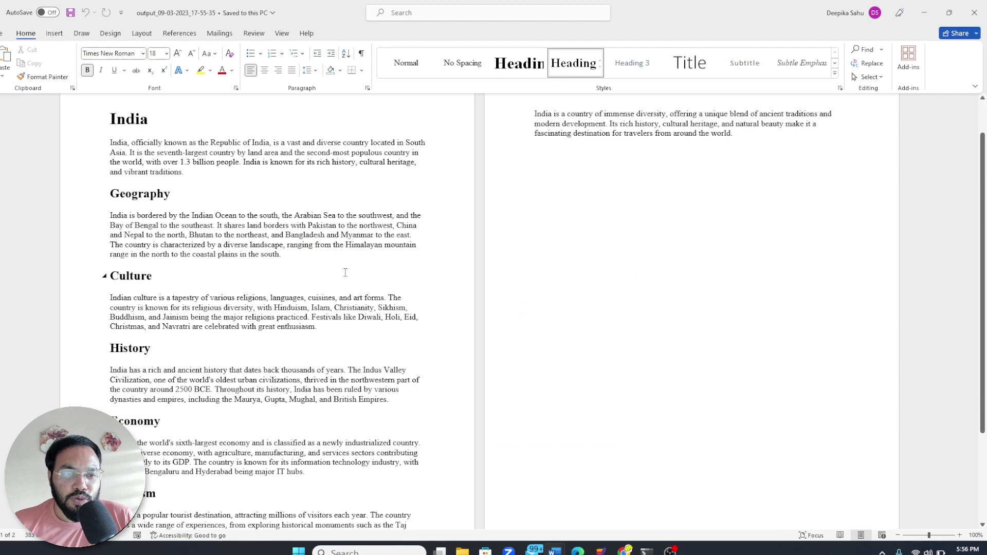